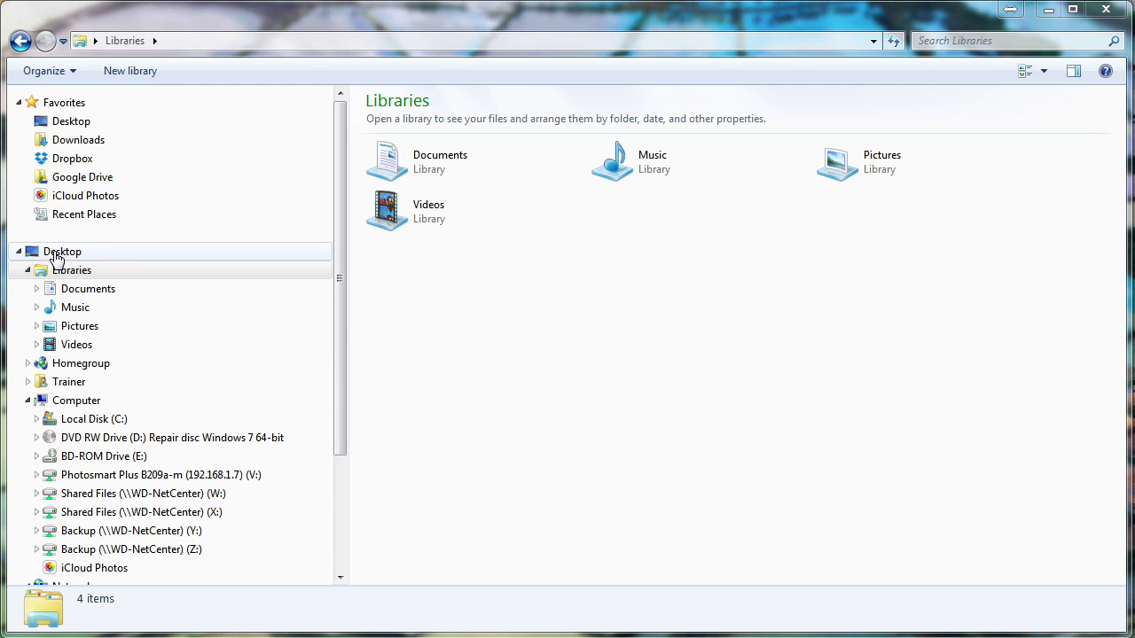
Browse the Music library and the Trainer user's My Music folder
left_click(27, 271)
left_click(29, 273)
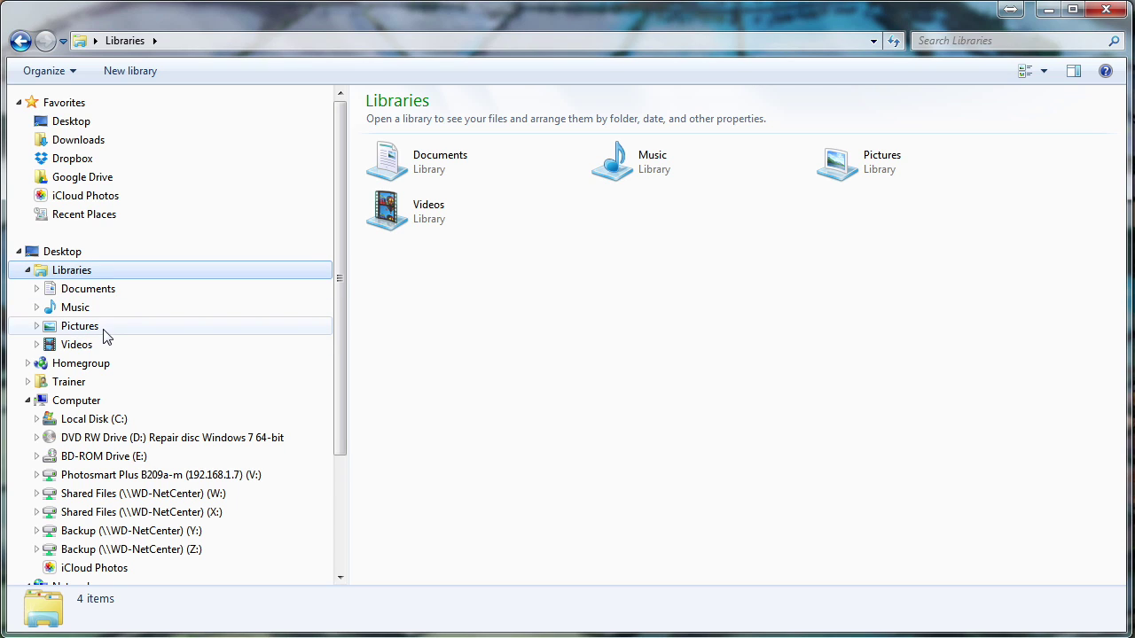
left_click(76, 308)
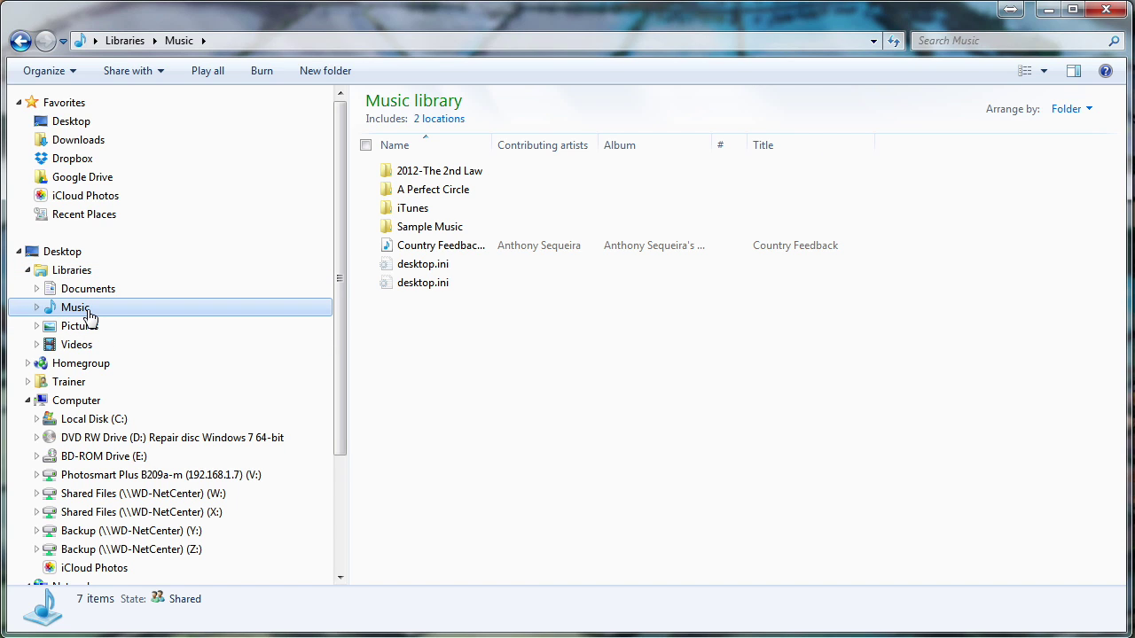
left_click(75, 388)
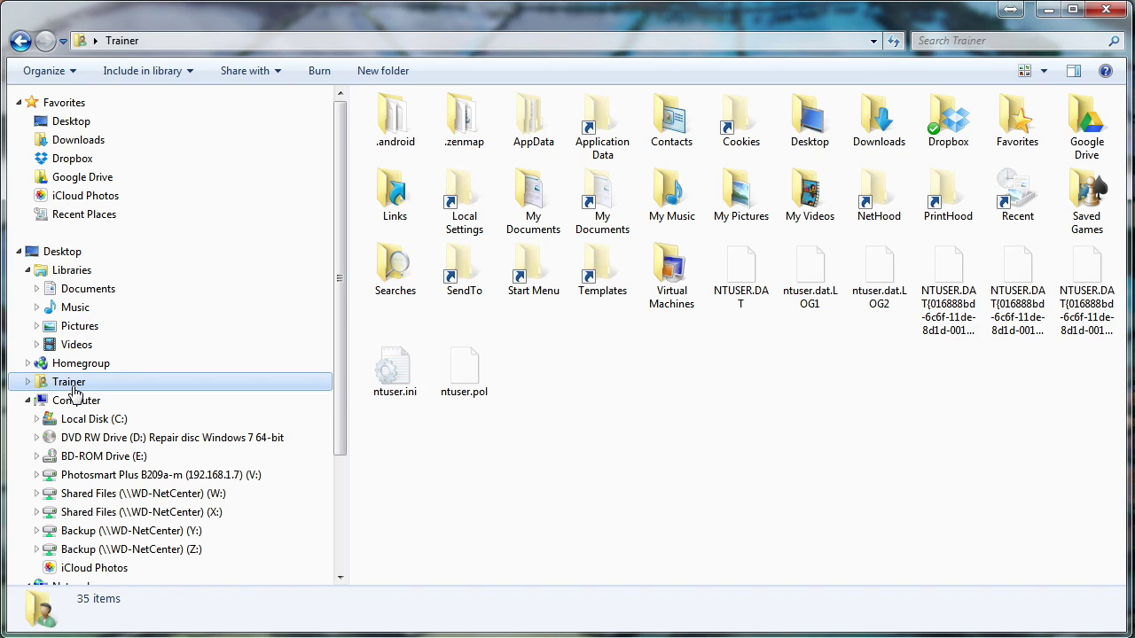
double_click(673, 196)
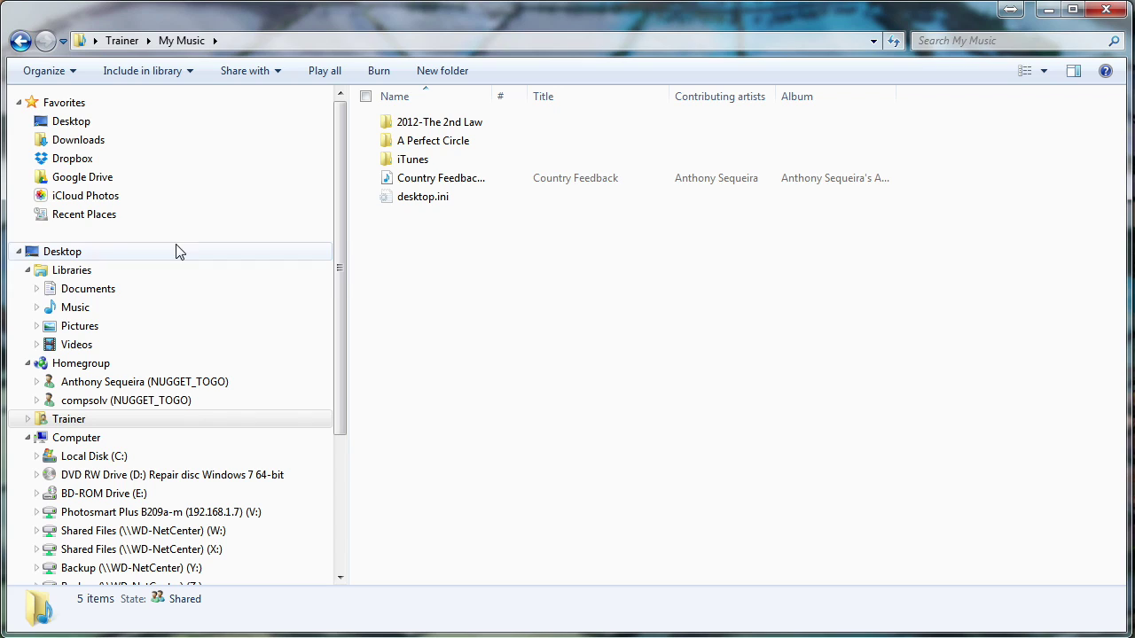
left_click(69, 311)
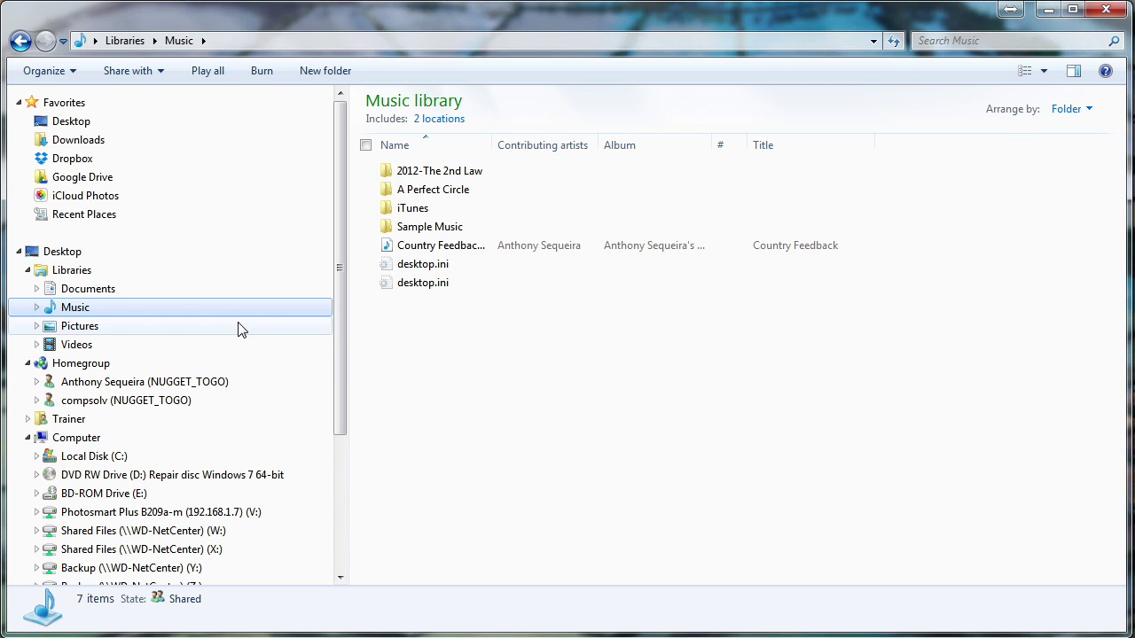
From the Libraries overview, create a new library named 'CBT Ingredients'
left_click(86, 276)
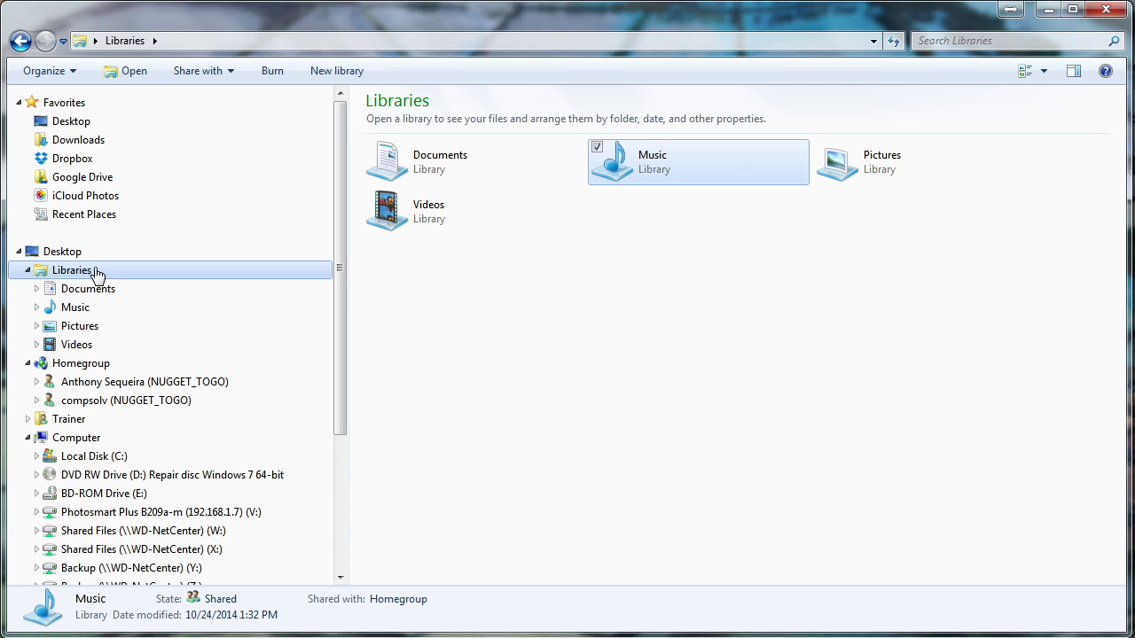
left_click(340, 71)
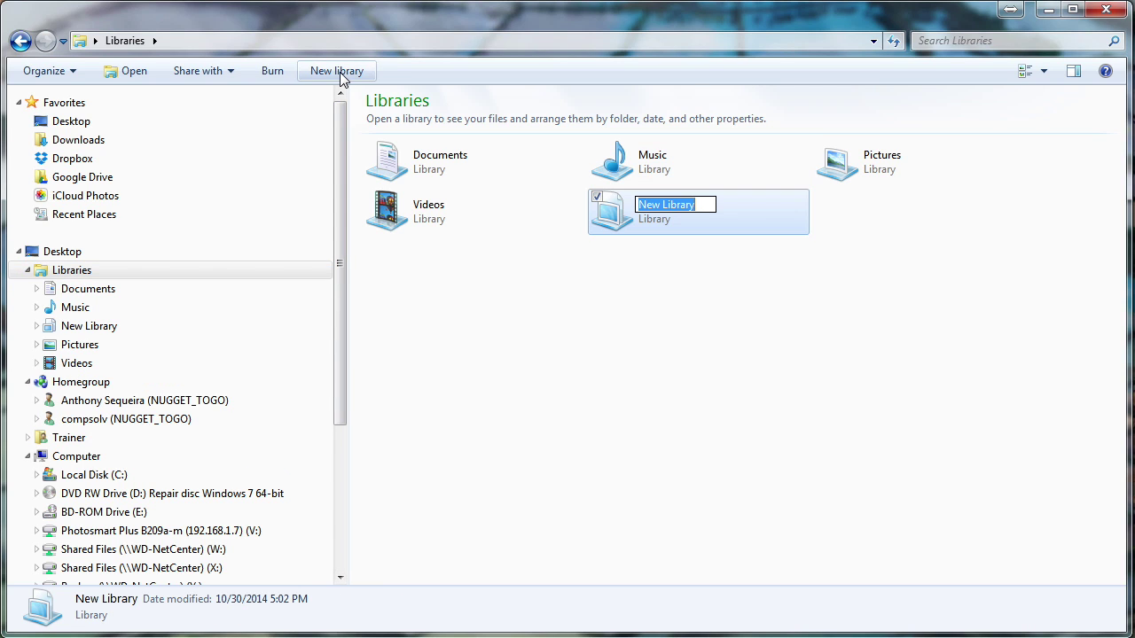
type("C")
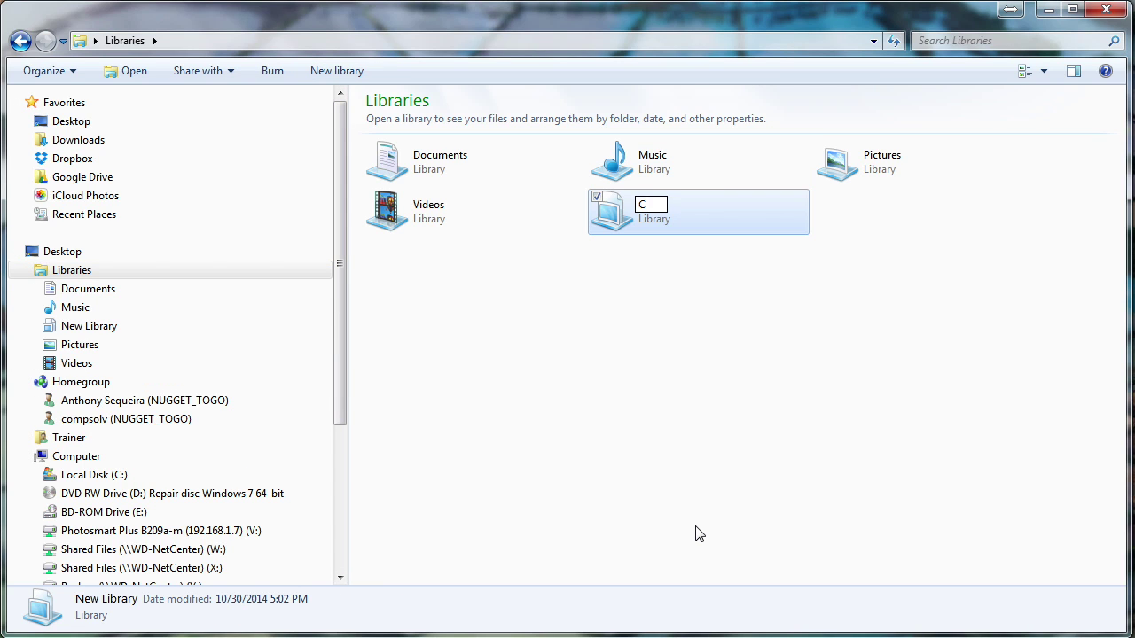
type("BT Ingredients")
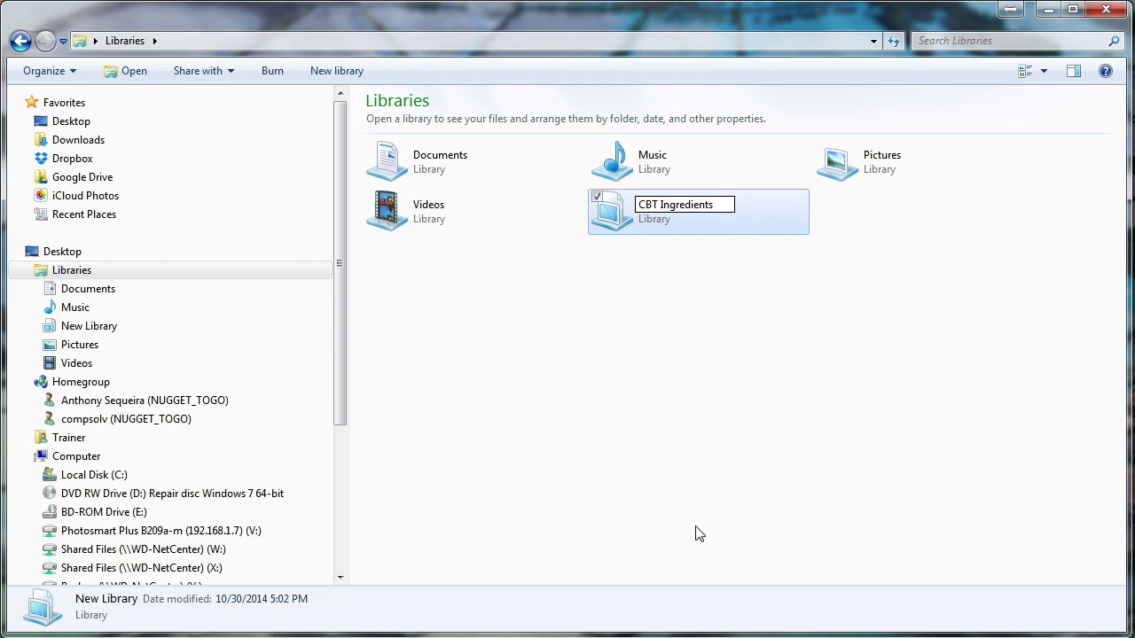
key("Return")
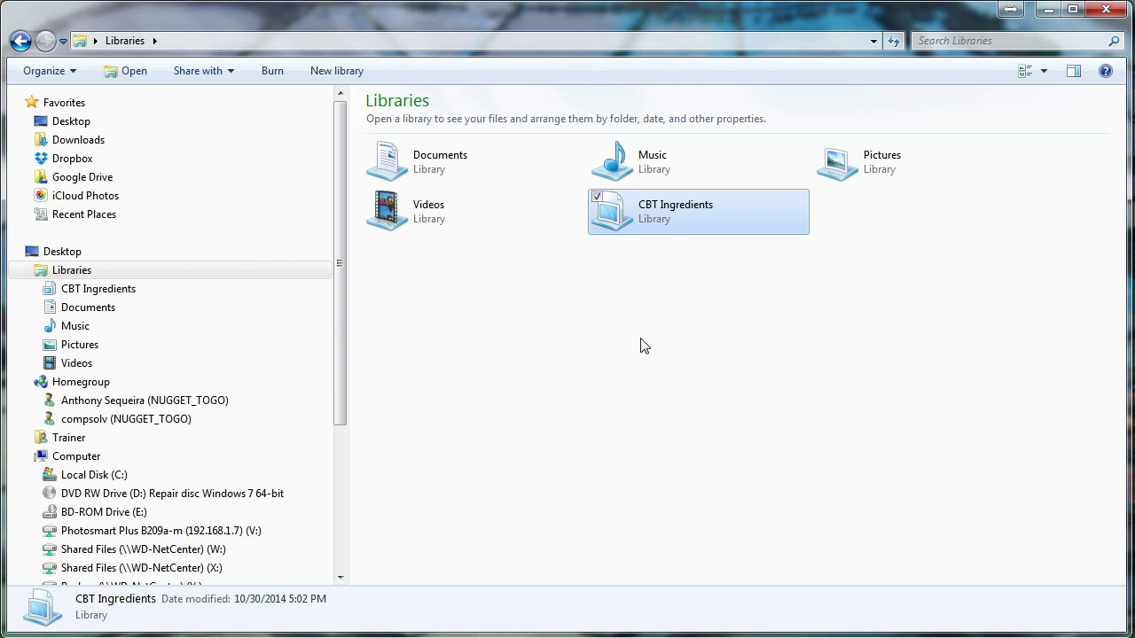
Include the Dropbox Documents\Graphics folder in the CBT Ingredients library
double_click(654, 227)
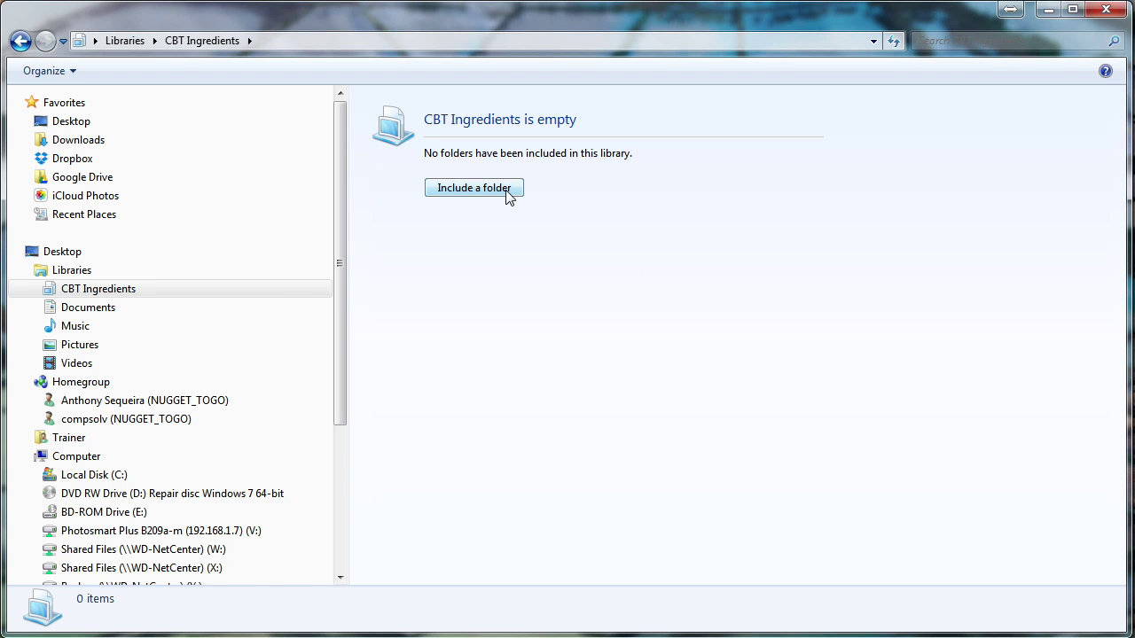
left_click(473, 188)
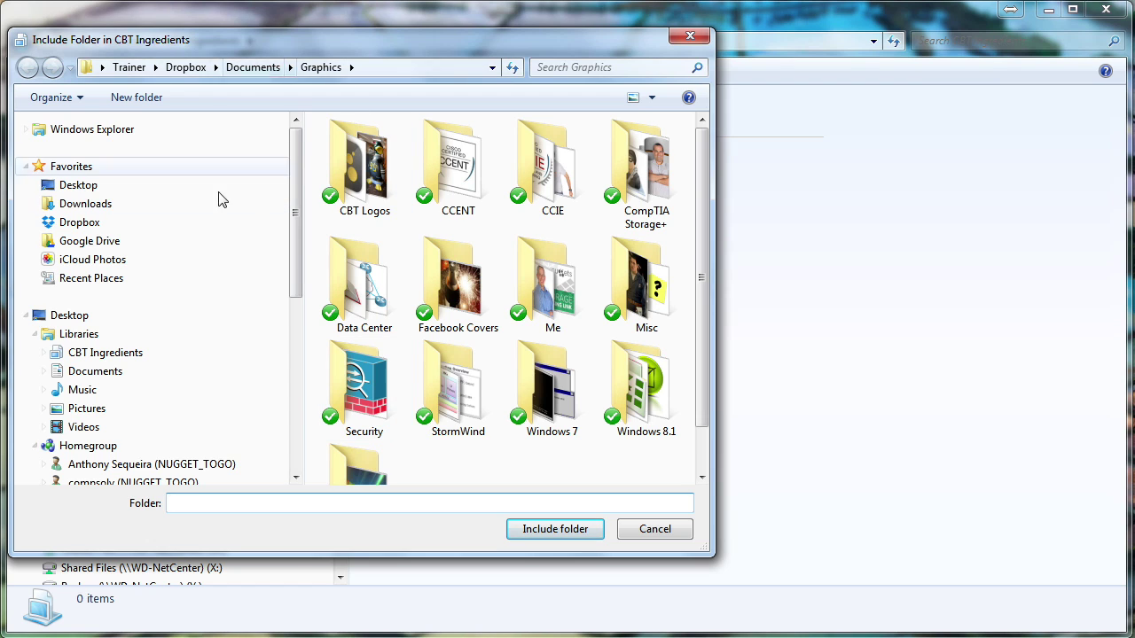
left_click(101, 222)
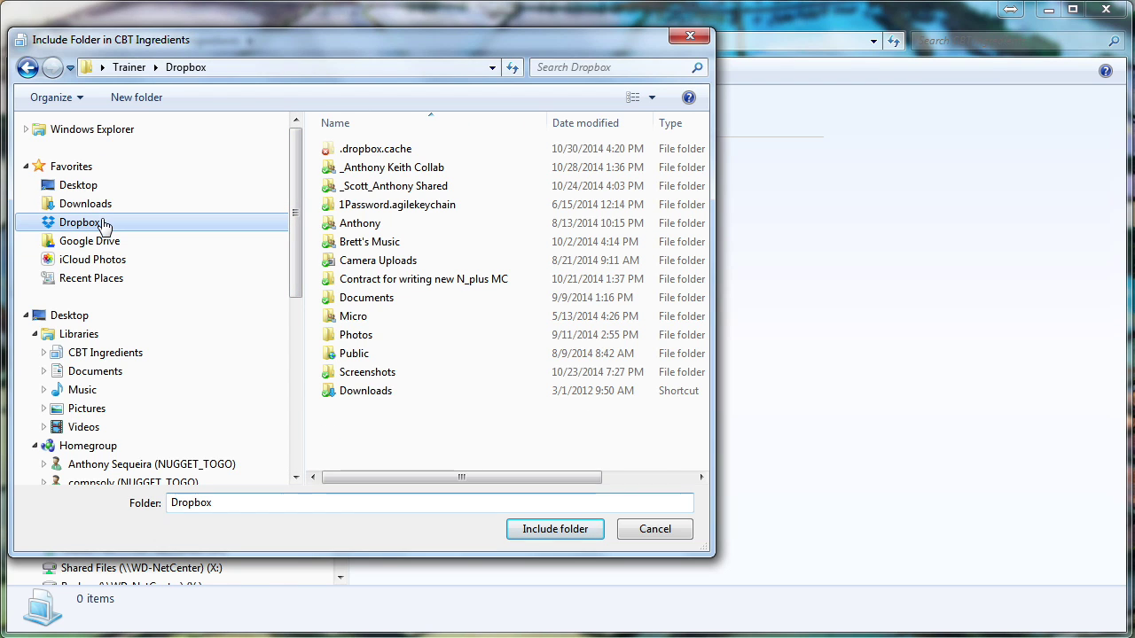
double_click(381, 298)
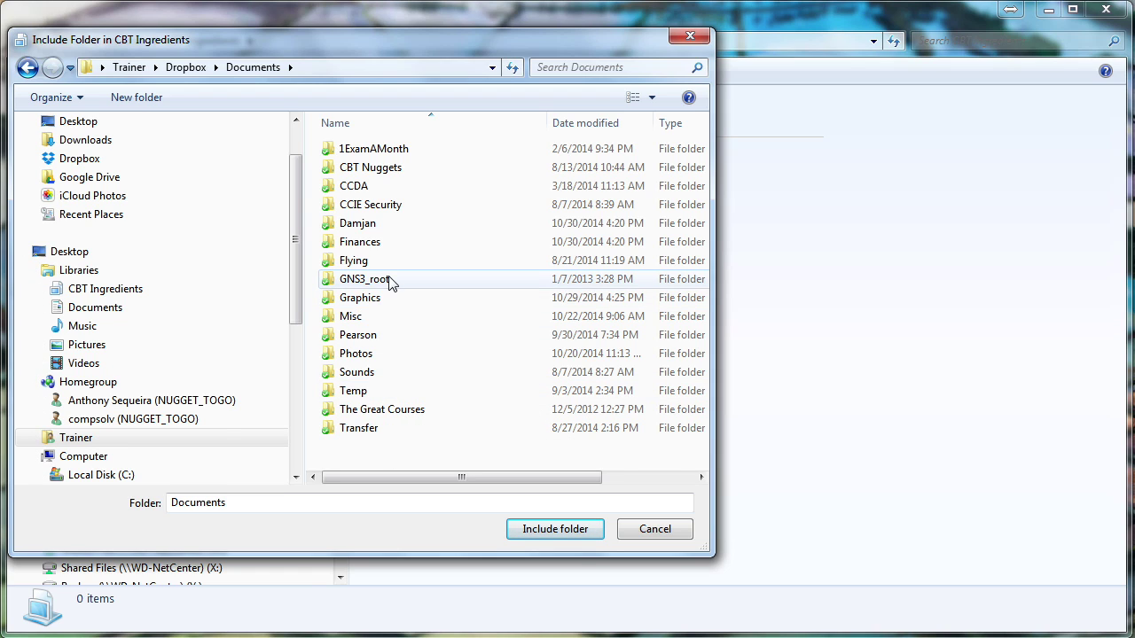
left_click(374, 302)
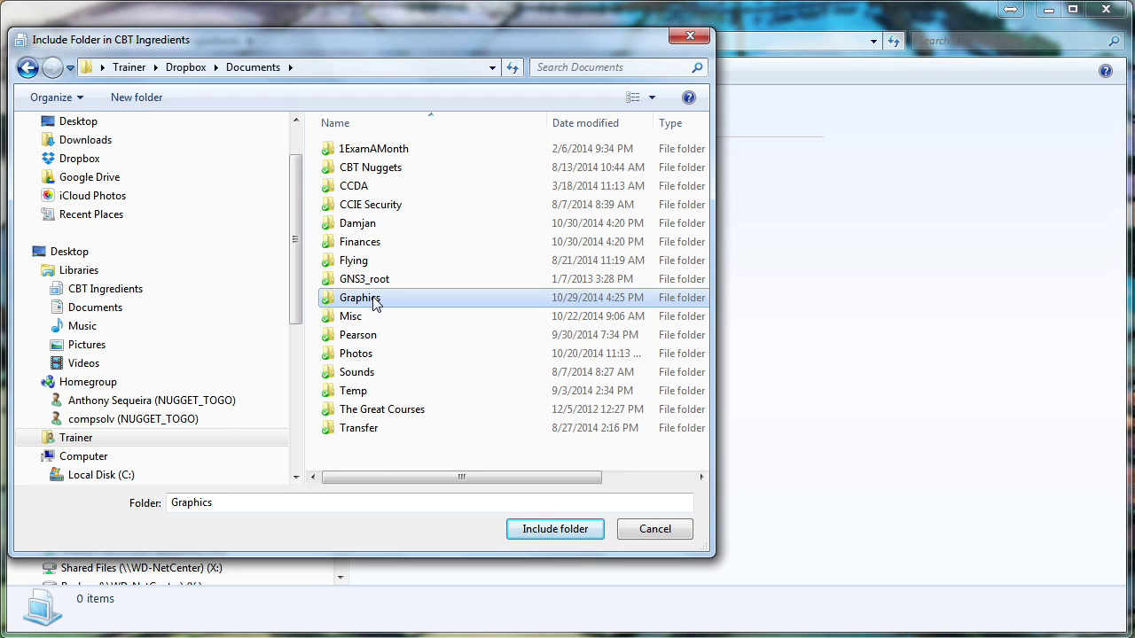
left_click(537, 529)
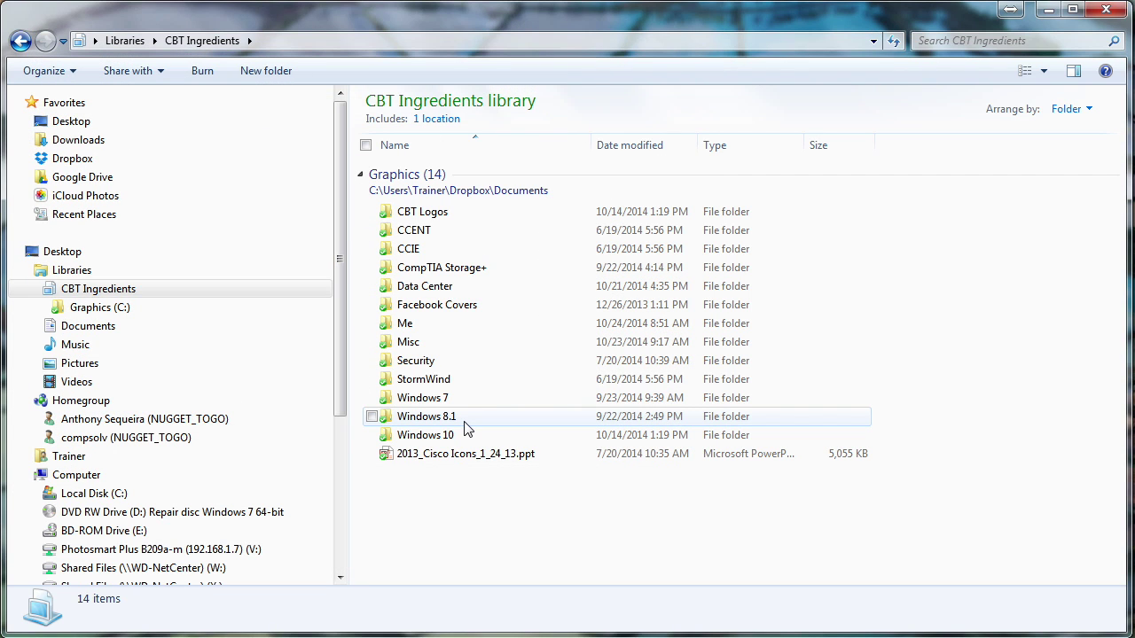
Add the Completed AVIs folder from Trainer's My Documents to CBT Ingredients
mouse_move(467, 429)
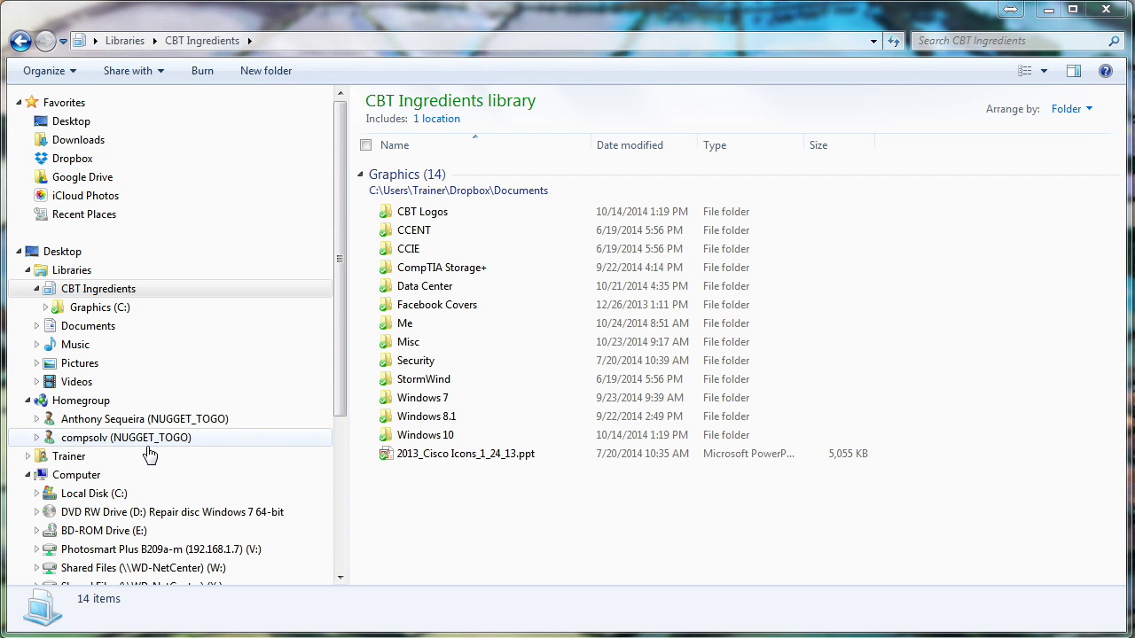
left_click(71, 457)
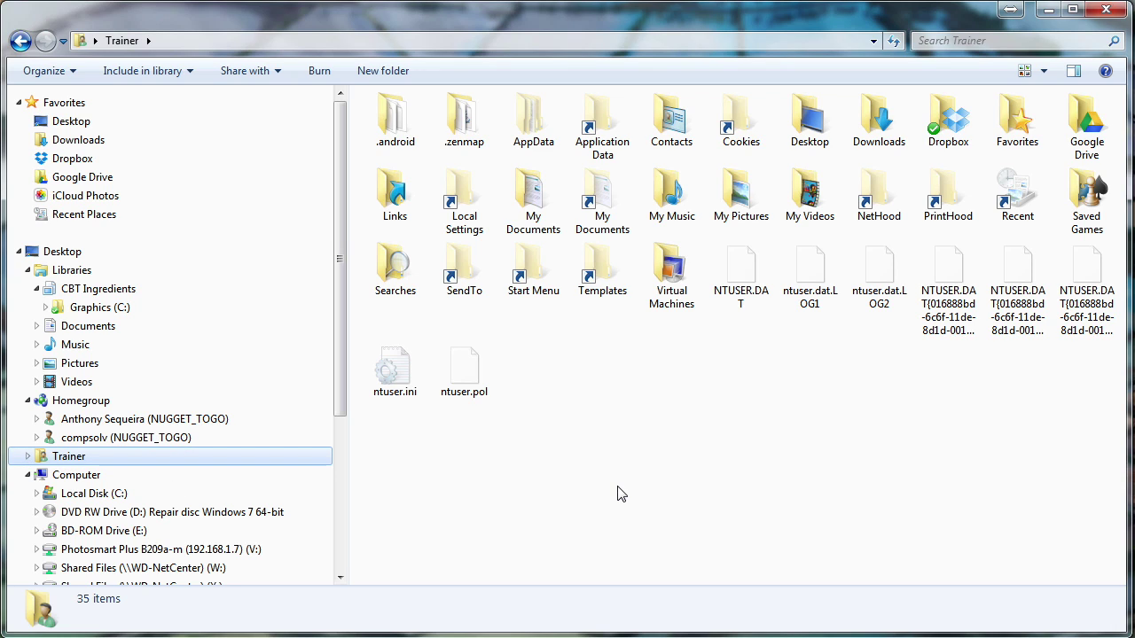
double_click(531, 213)
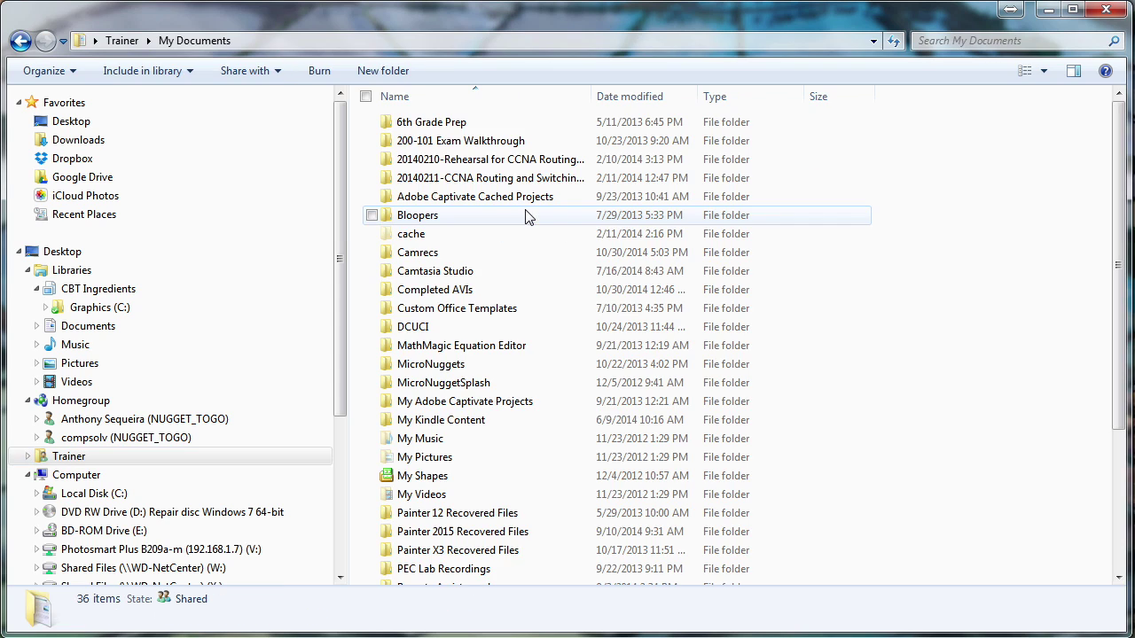
left_click(446, 296)
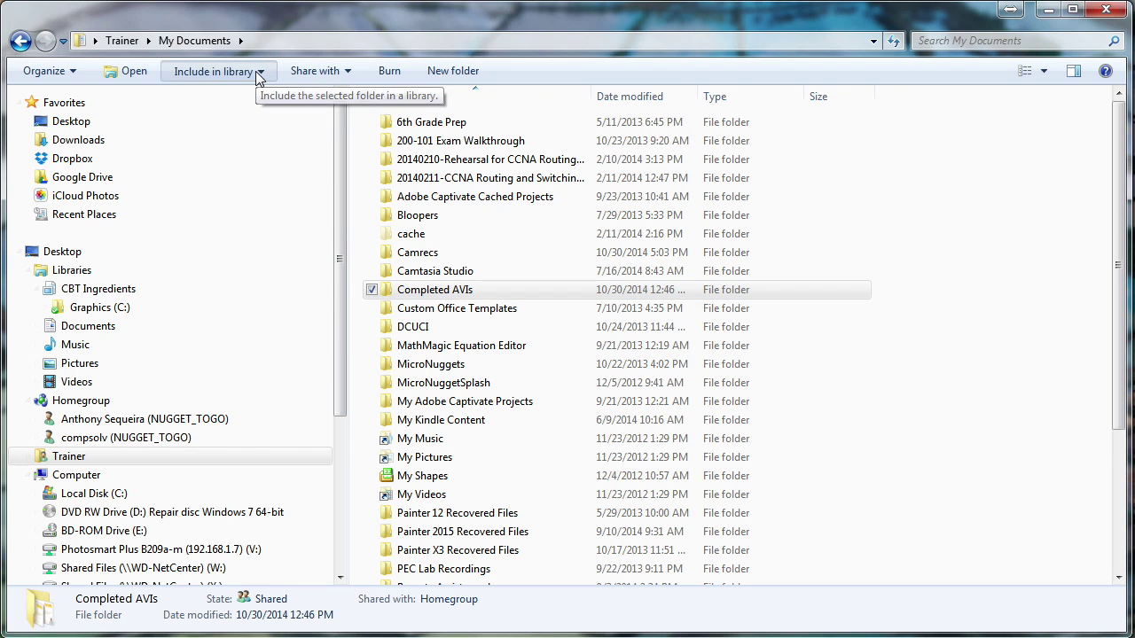
left_click(258, 75)
left_click(150, 94)
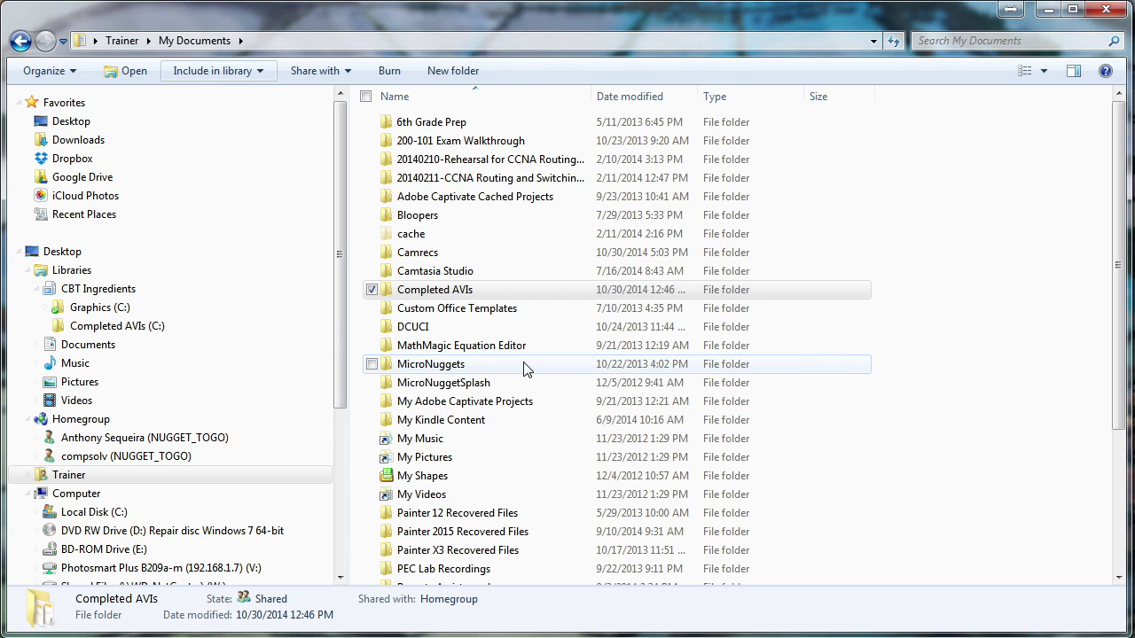
Add the Camrecs folder from My Documents to CBT Ingredients as well
mouse_move(523, 368)
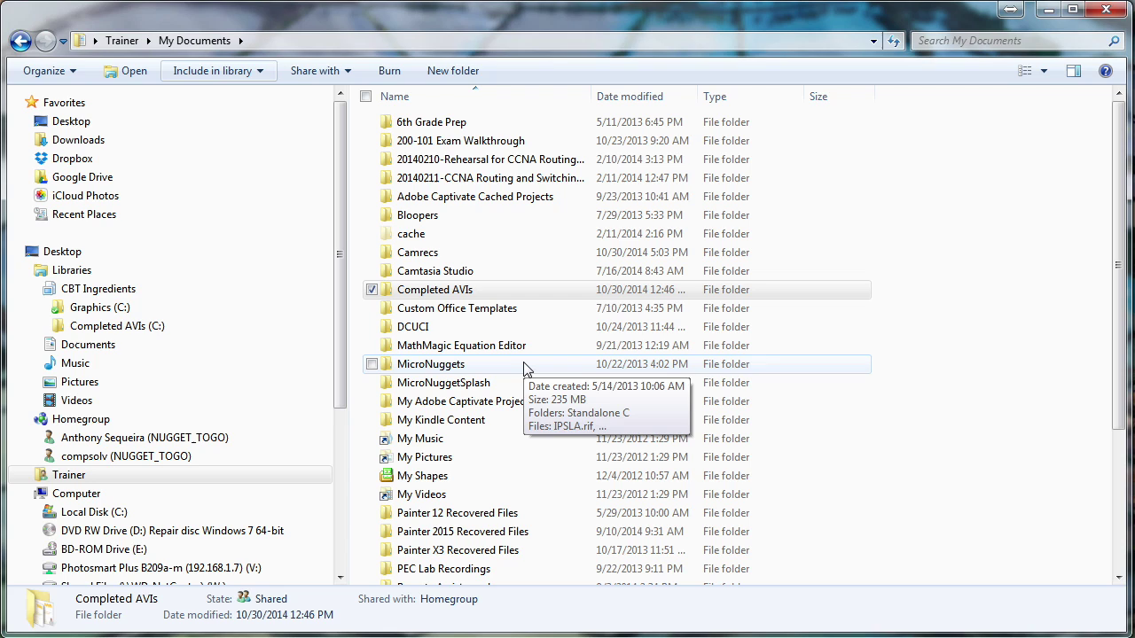
left_click(420, 256)
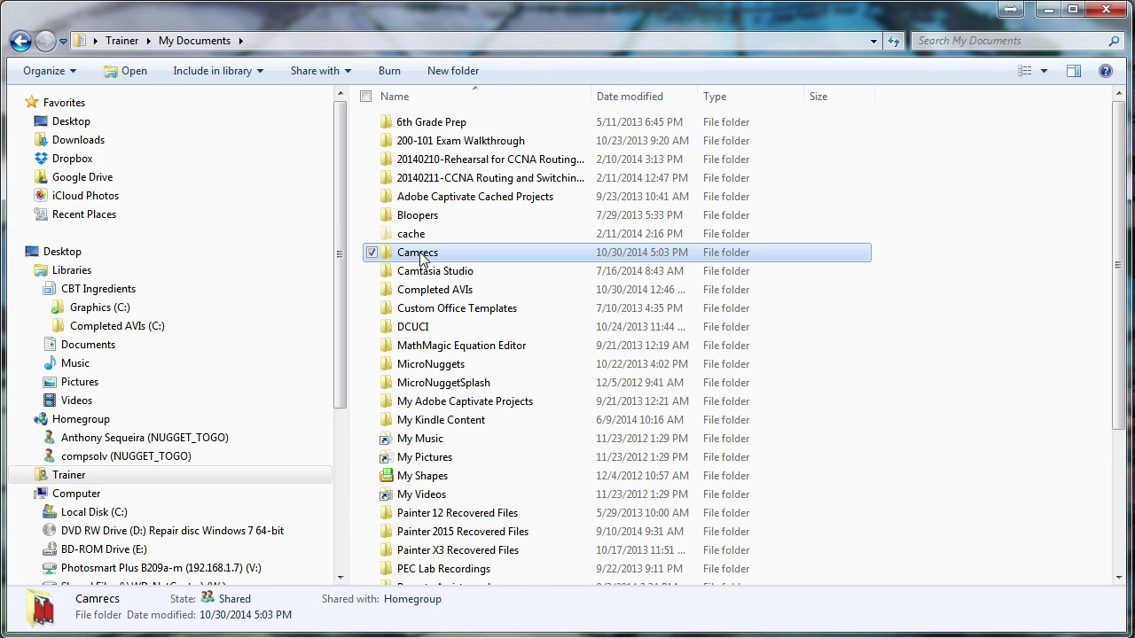
left_click(255, 70)
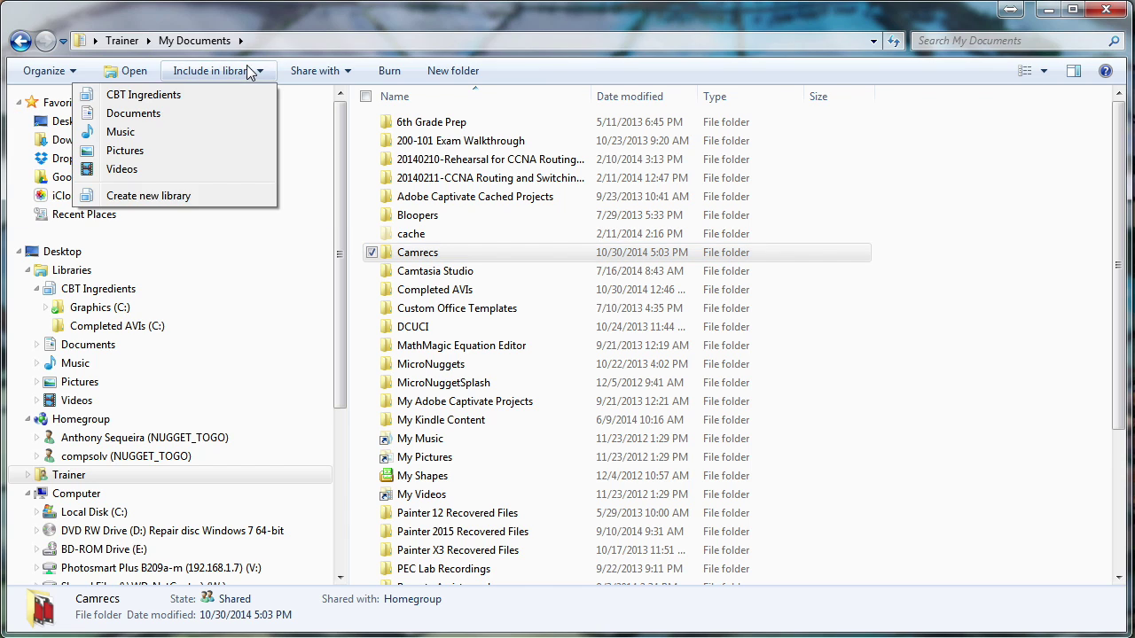
left_click(144, 94)
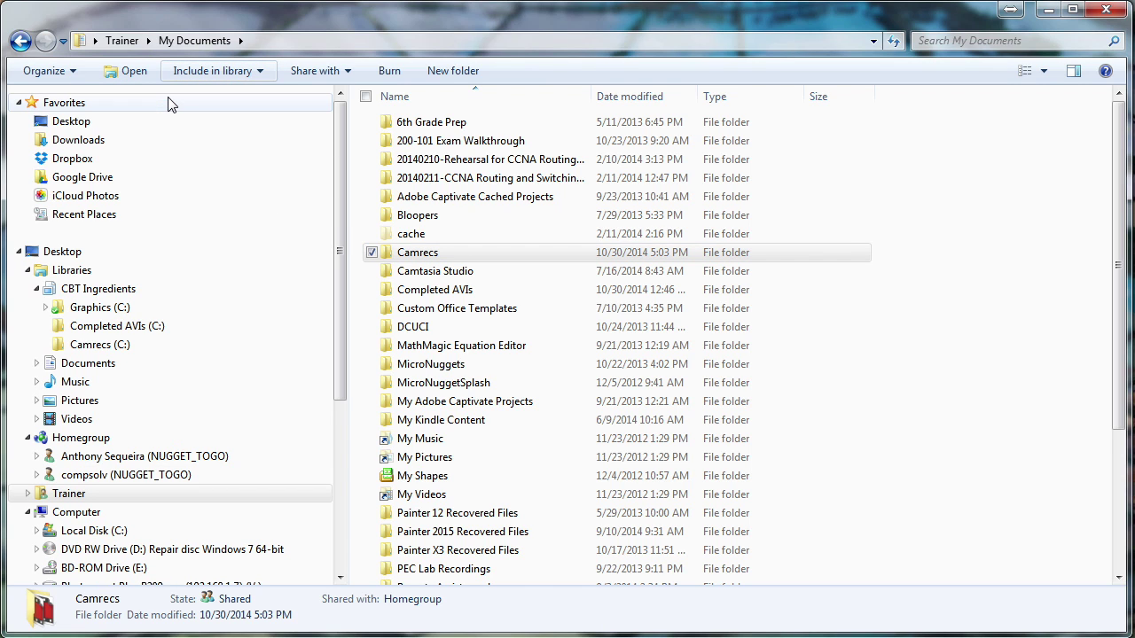
Open CBT Ingredients and collapse its Graphics, Completed AVIs and Camrecs groups
left_click(96, 293)
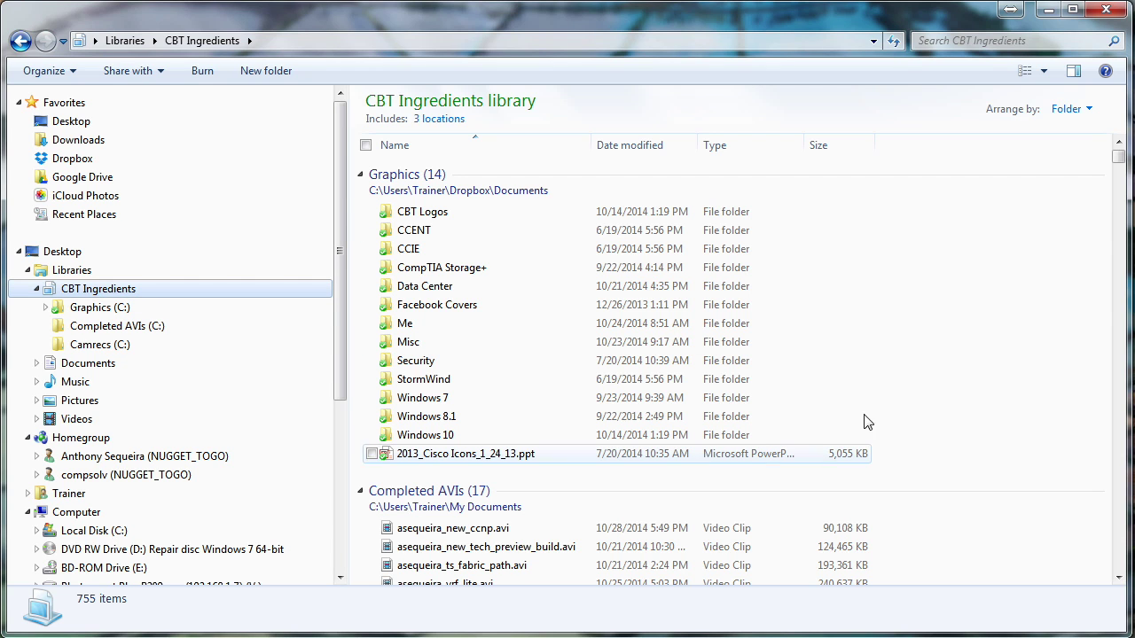
left_click_drag(1119, 166, 1117, 144)
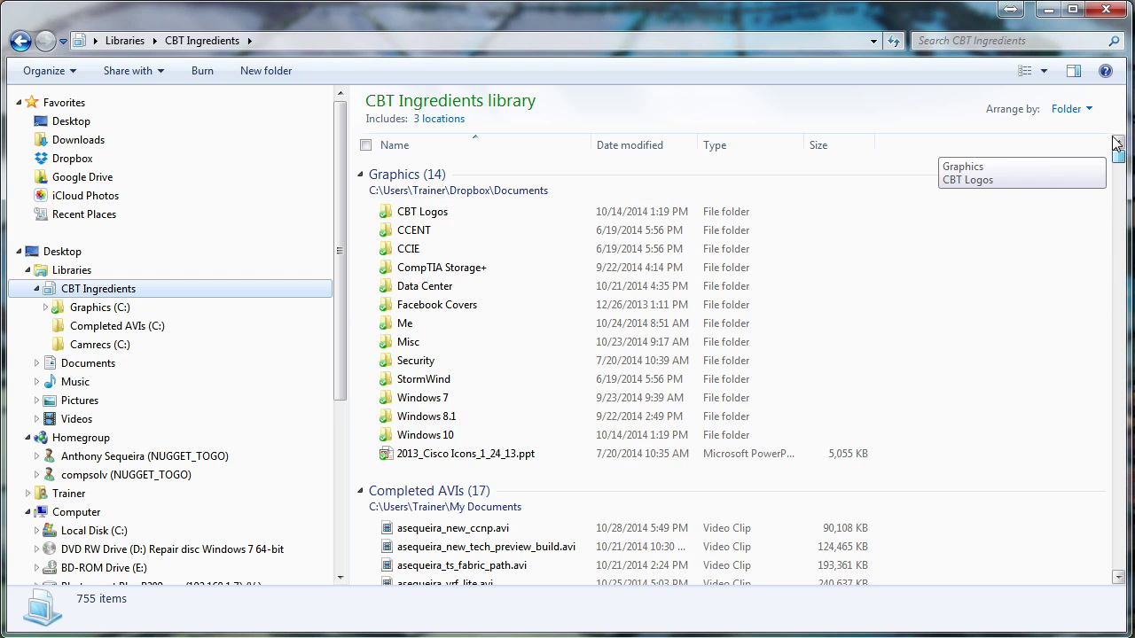
left_click(361, 174)
left_click(361, 229)
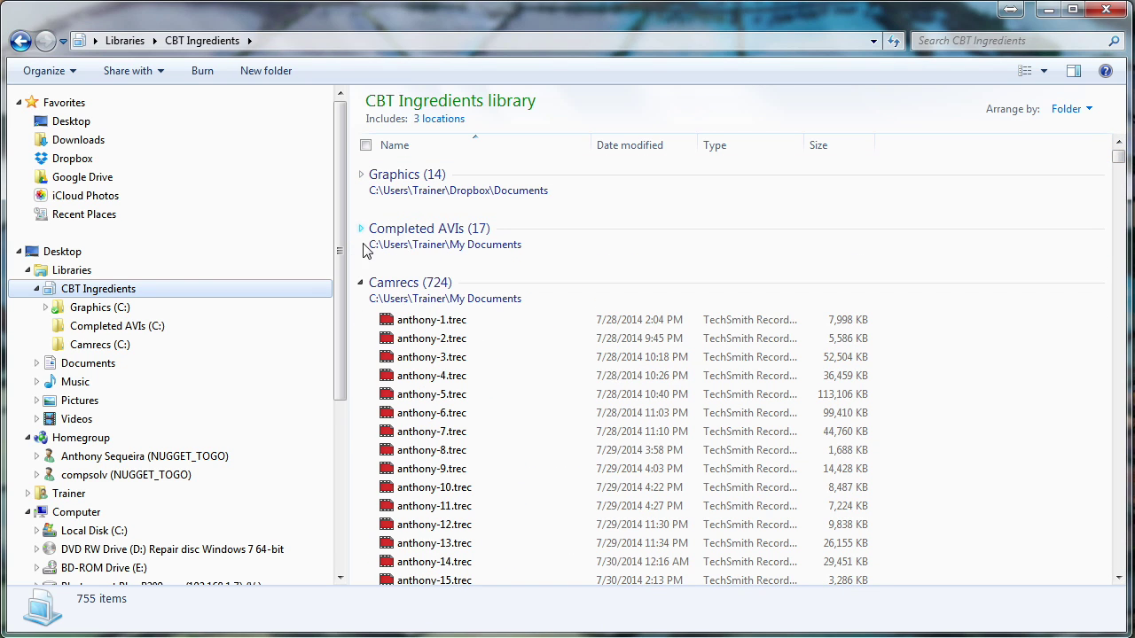
left_click(361, 283)
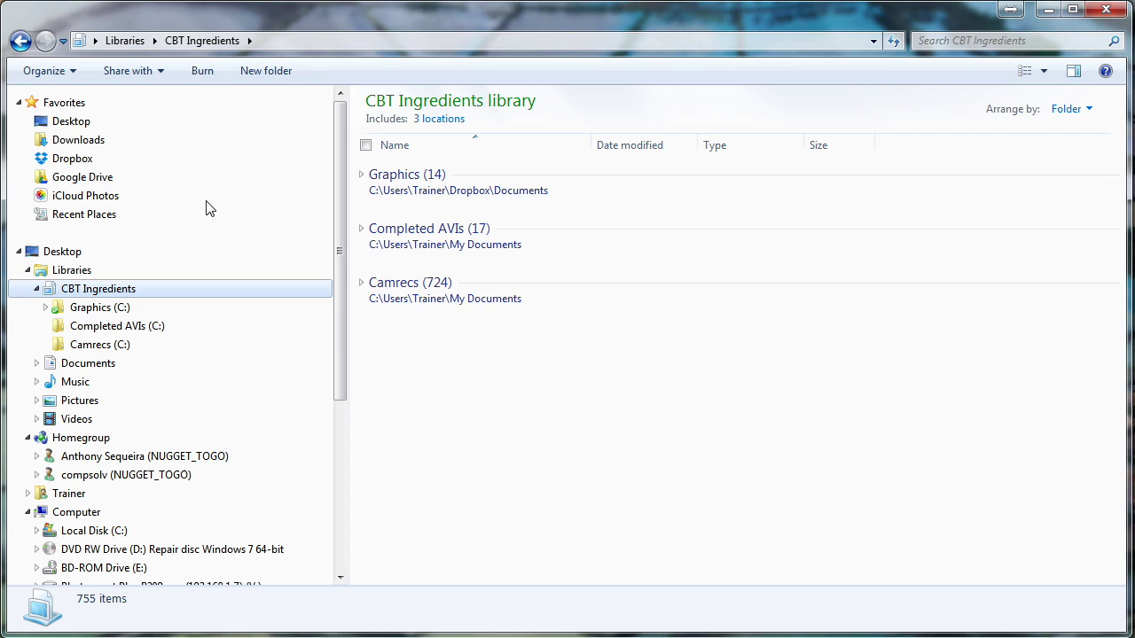